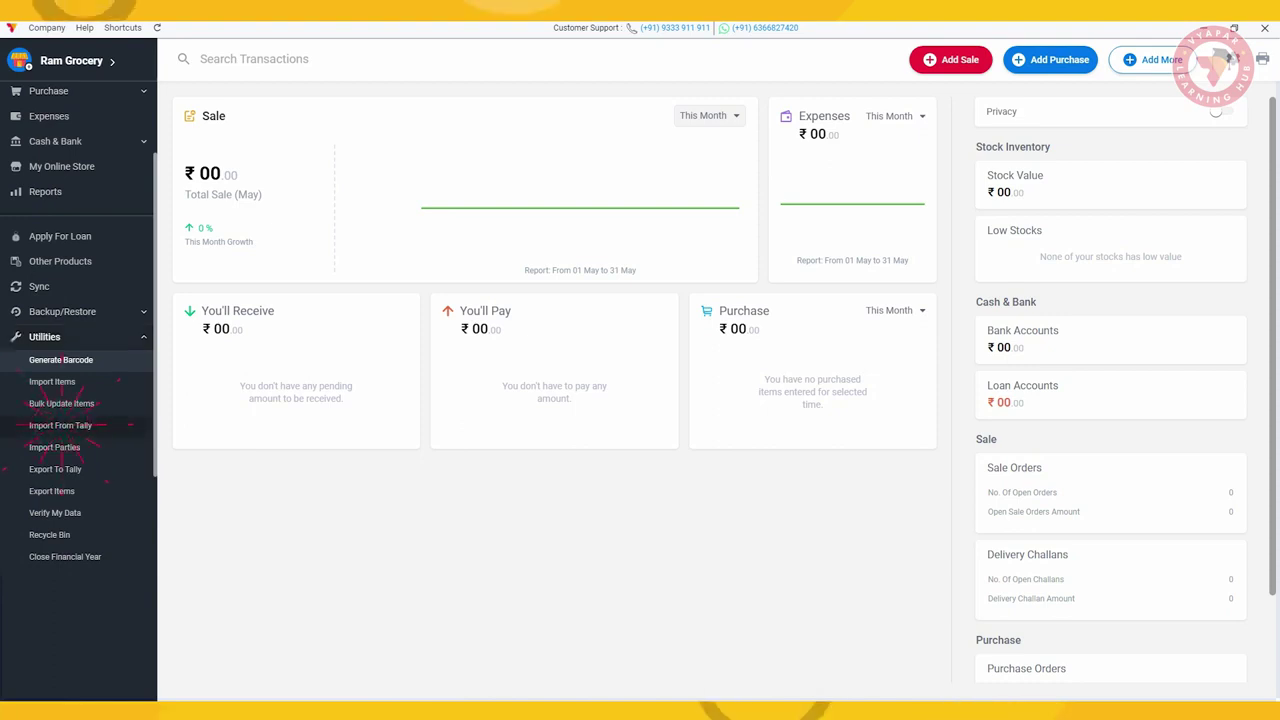
Step: Open the Import From Tally utility and launch TallyPrime by searching Windows for "tally"
left_click(61, 426)
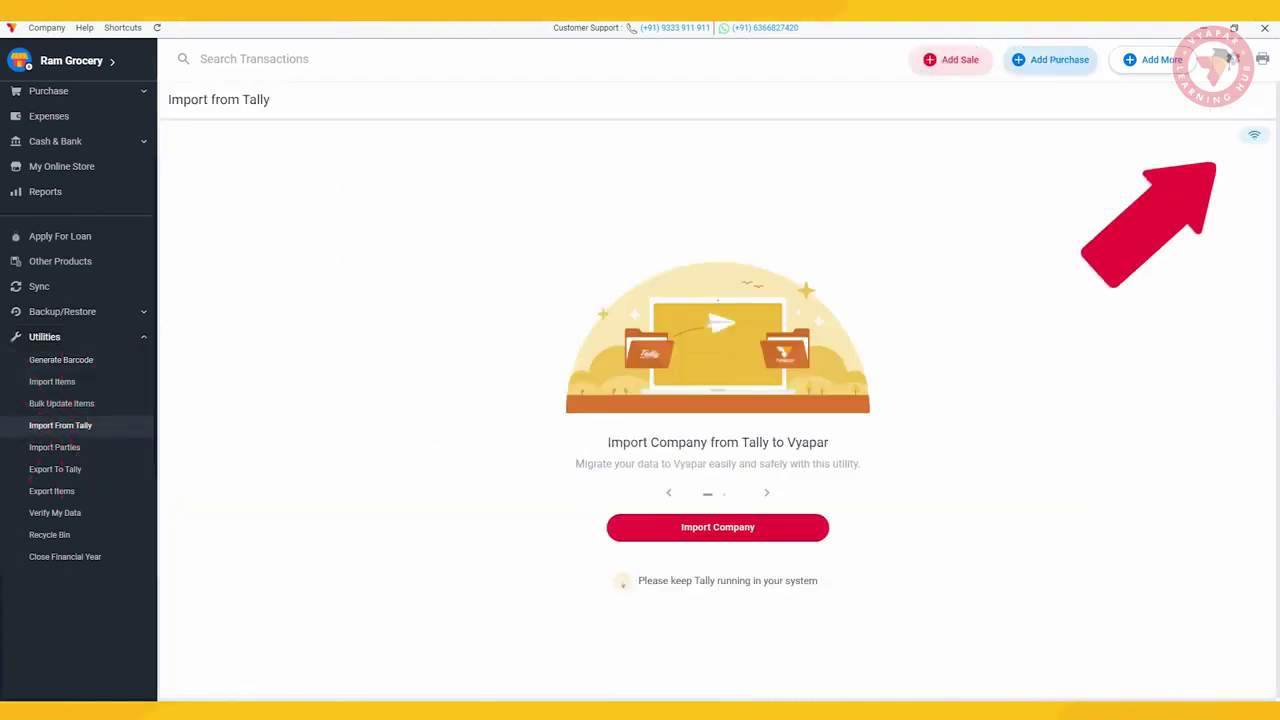
key("super+s")
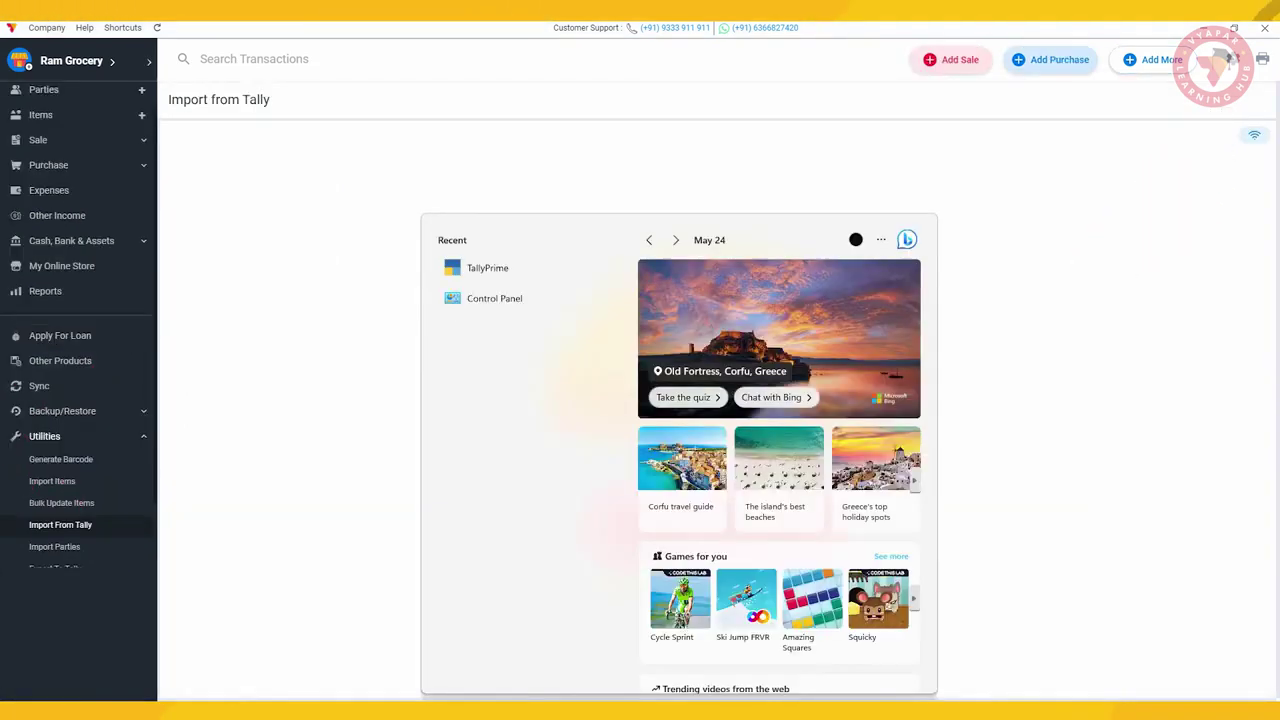
type("tally")
left_click(503, 303)
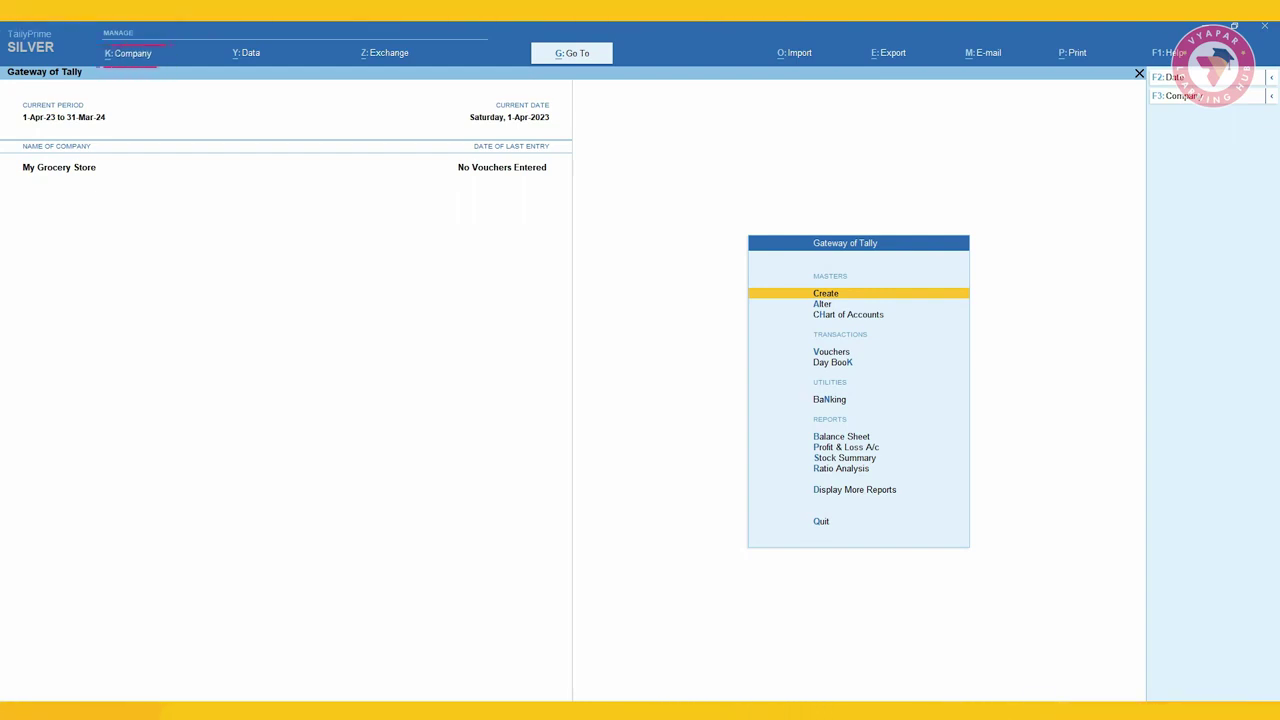
Step: Select the company stored in data folder 10007 in TallyPrime
left_click(126, 53)
left_click(126, 114)
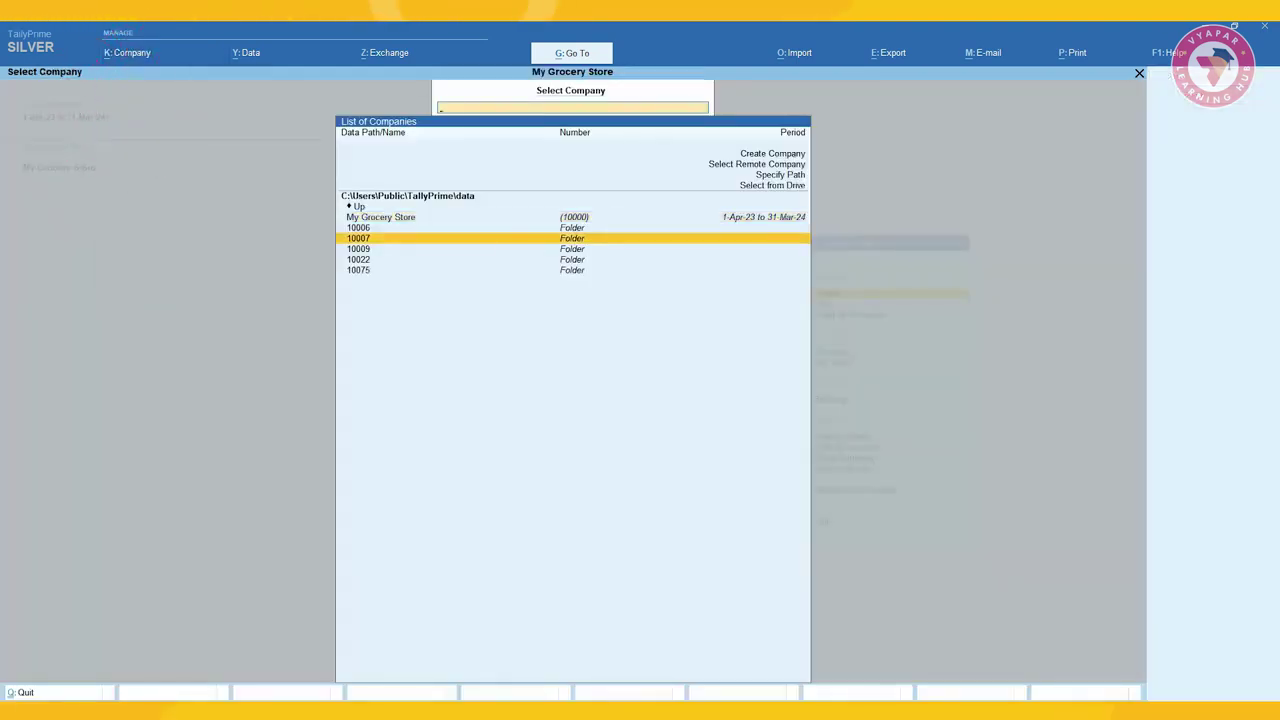
left_click(363, 238)
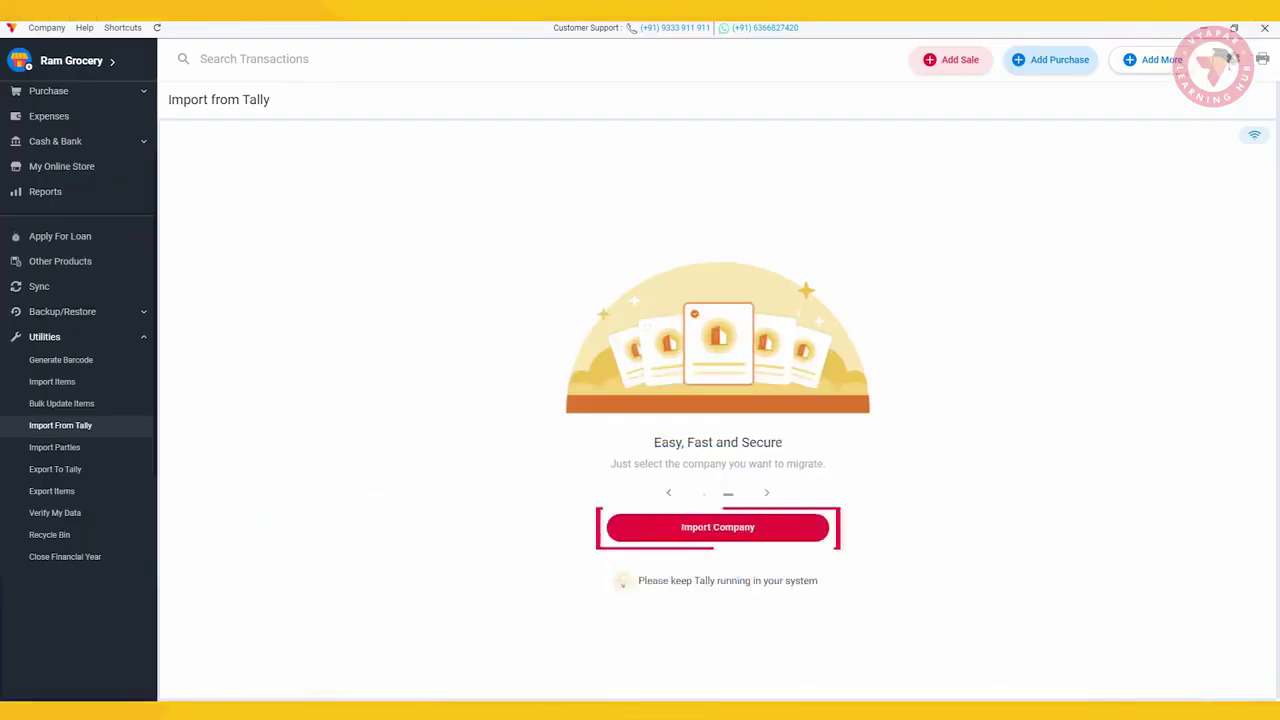
Step: Connect Vyapar to Tally for a company import and choose Ram Departmental Store as the company to migrate
left_click(718, 527)
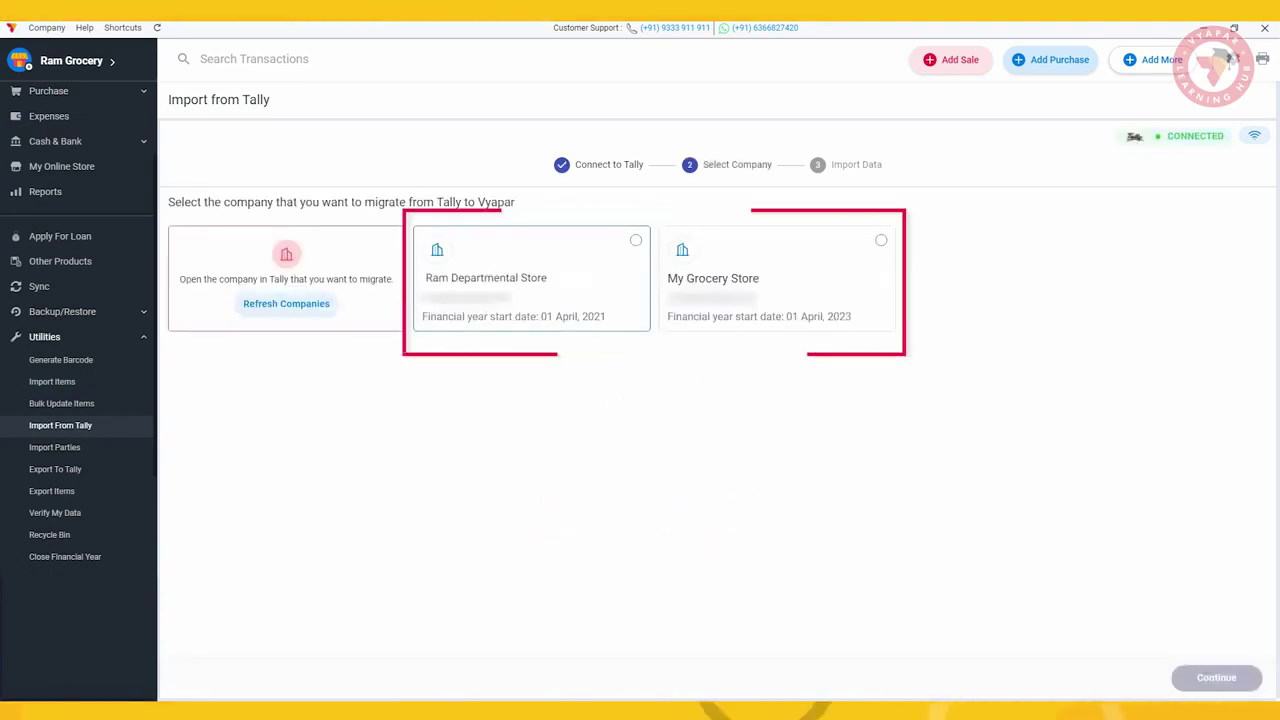
left_click(635, 240)
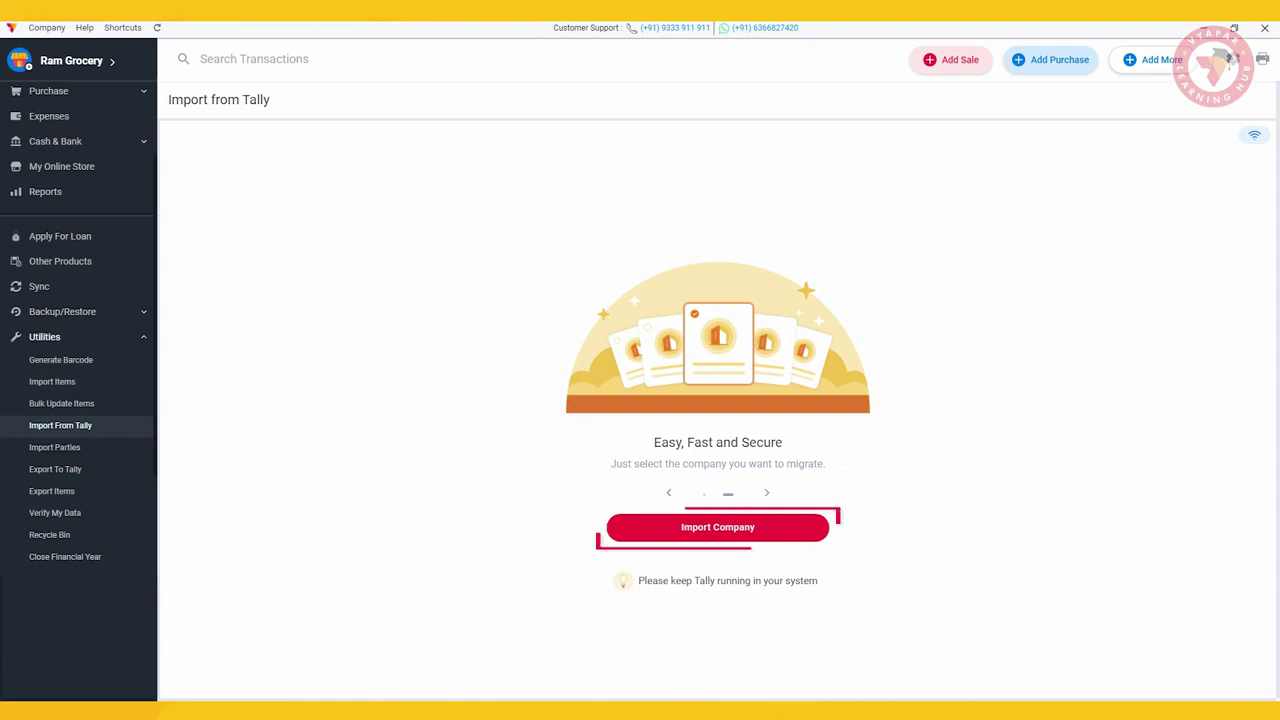
Step: Start the company import in Vyapar, switch to TallyPrime and load the company from data folder 10007
left_click(718, 527)
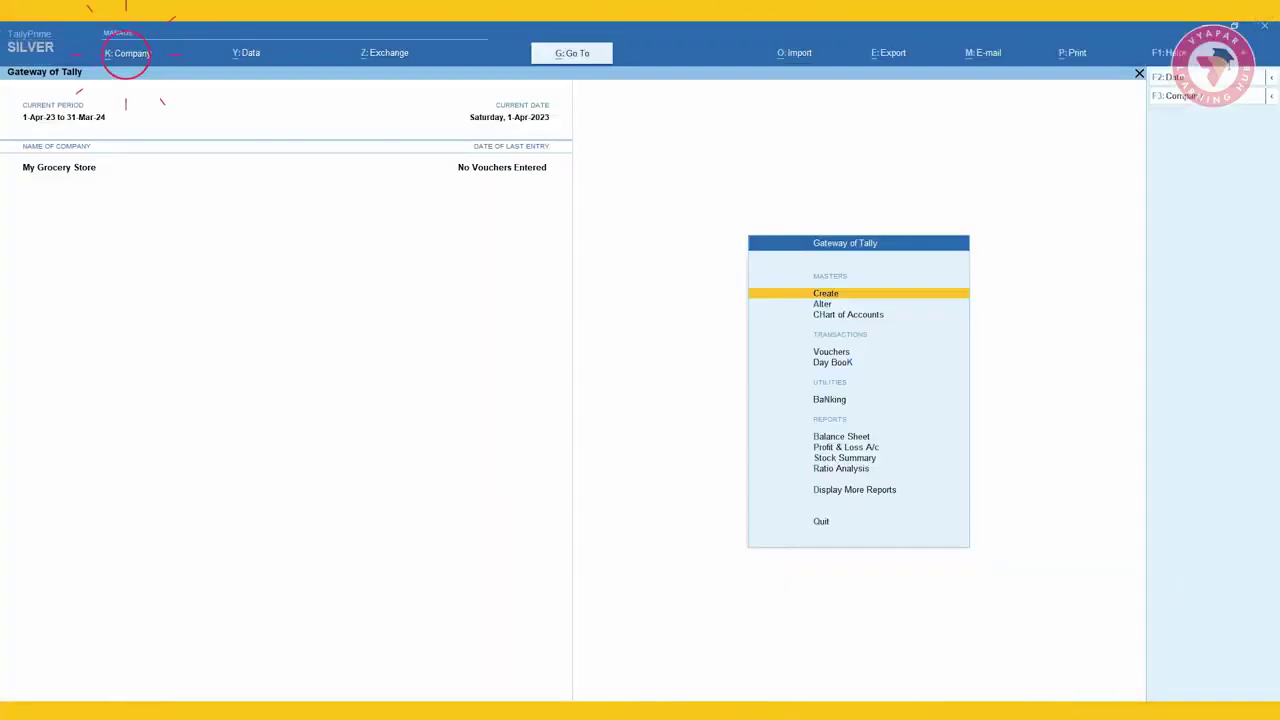
left_click(126, 53)
left_click(125, 114)
left_click(363, 238)
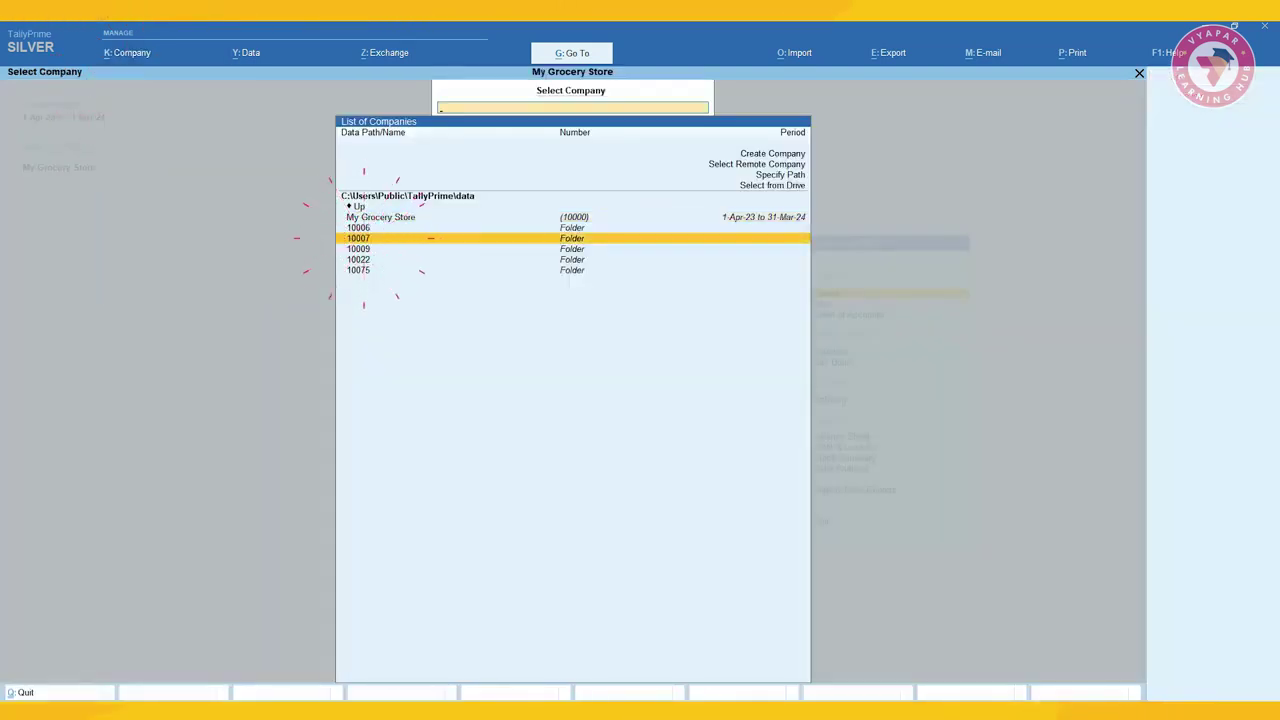
left_click(432, 221)
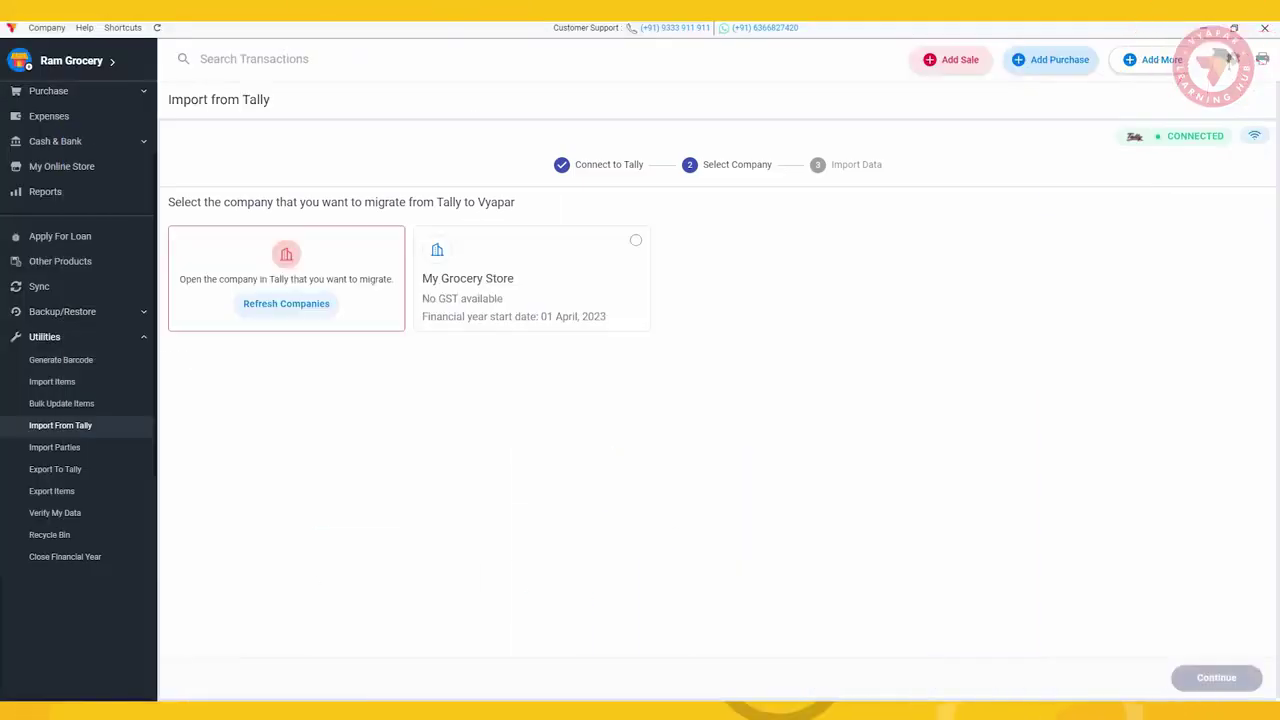
Step: Refresh the Tally companies in Vyapar, choose Ram Departmental Store and continue to the data import stage
left_click(292, 304)
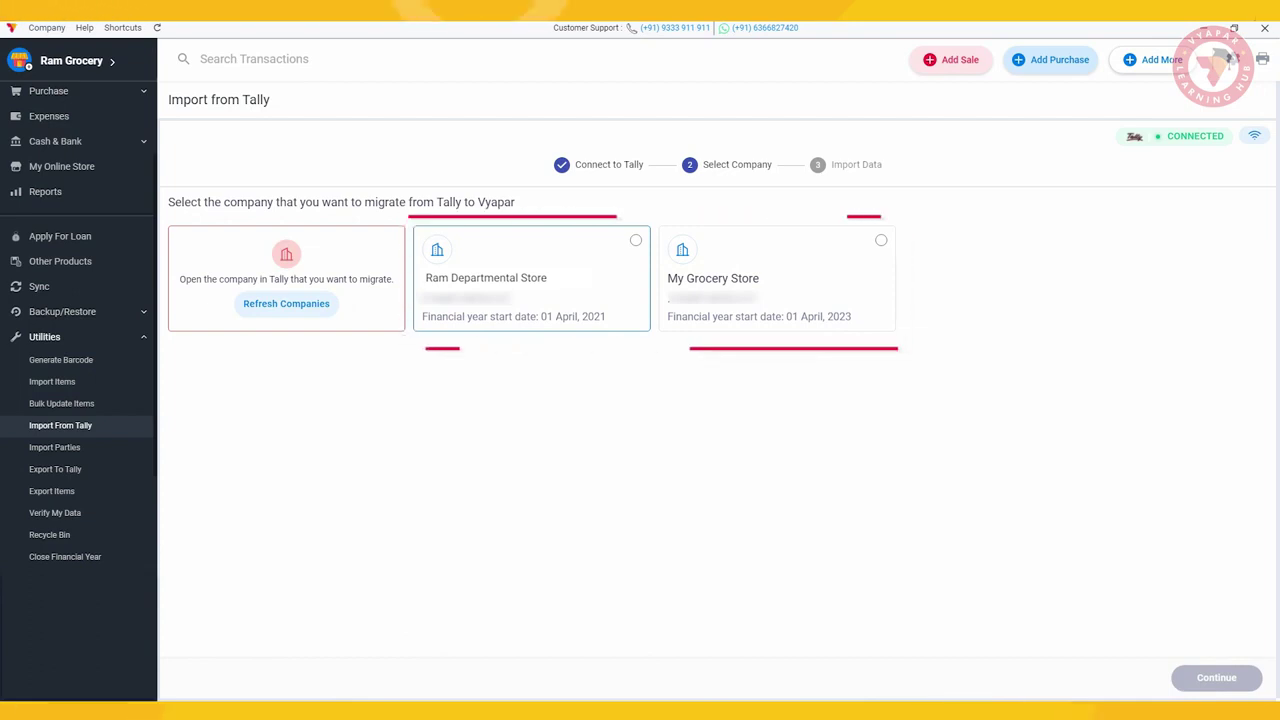
left_click(636, 240)
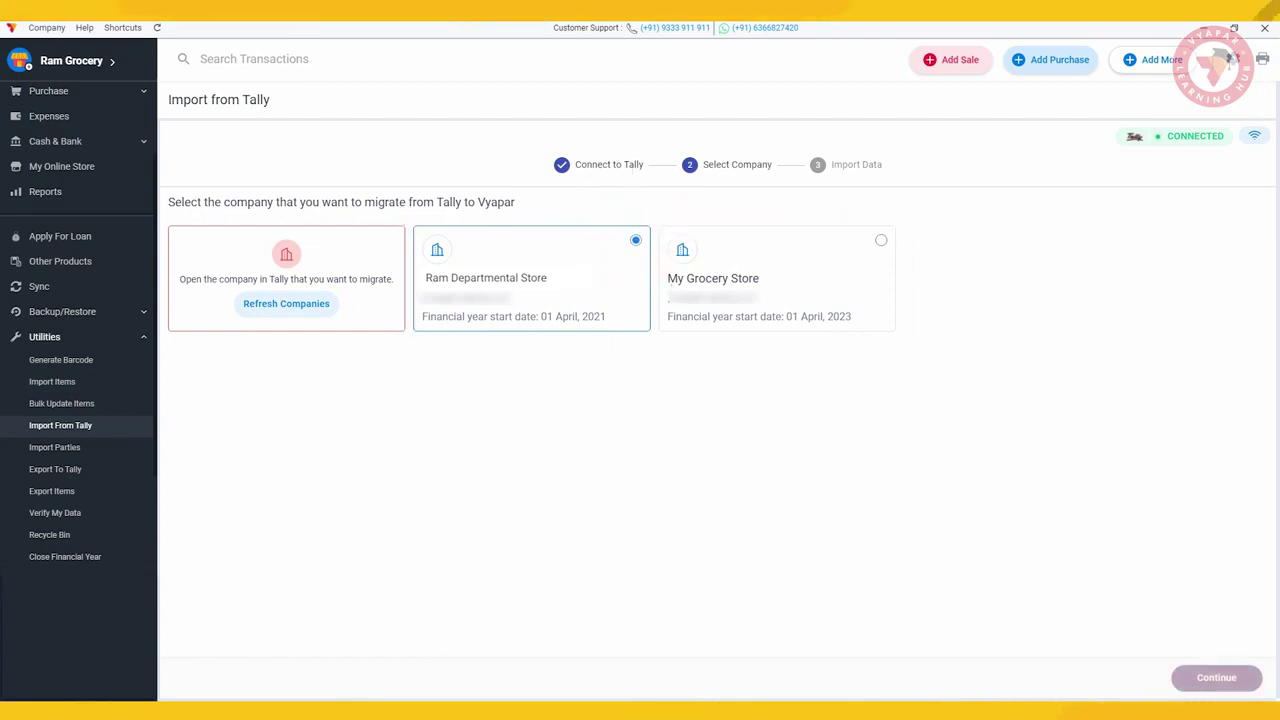
left_click(1216, 677)
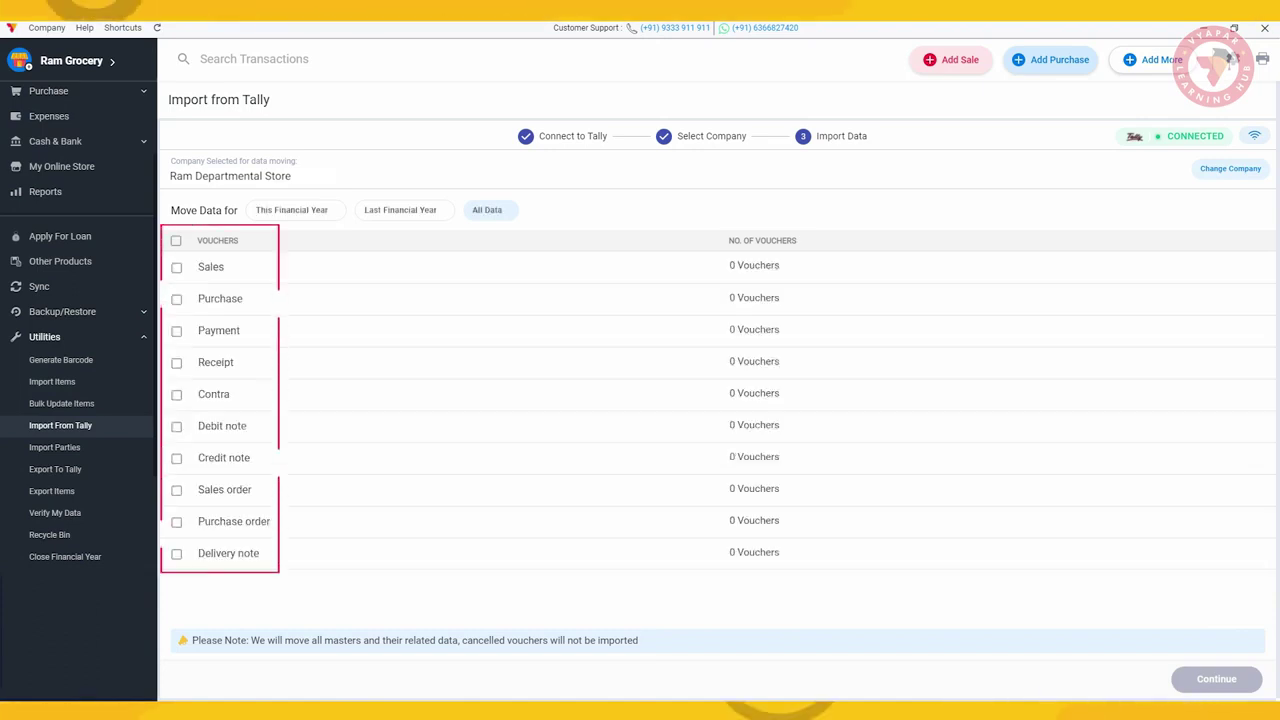
Step: Select all voucher types for Ram Departmental Store with All Data as the period and start the import
left_click(176, 267)
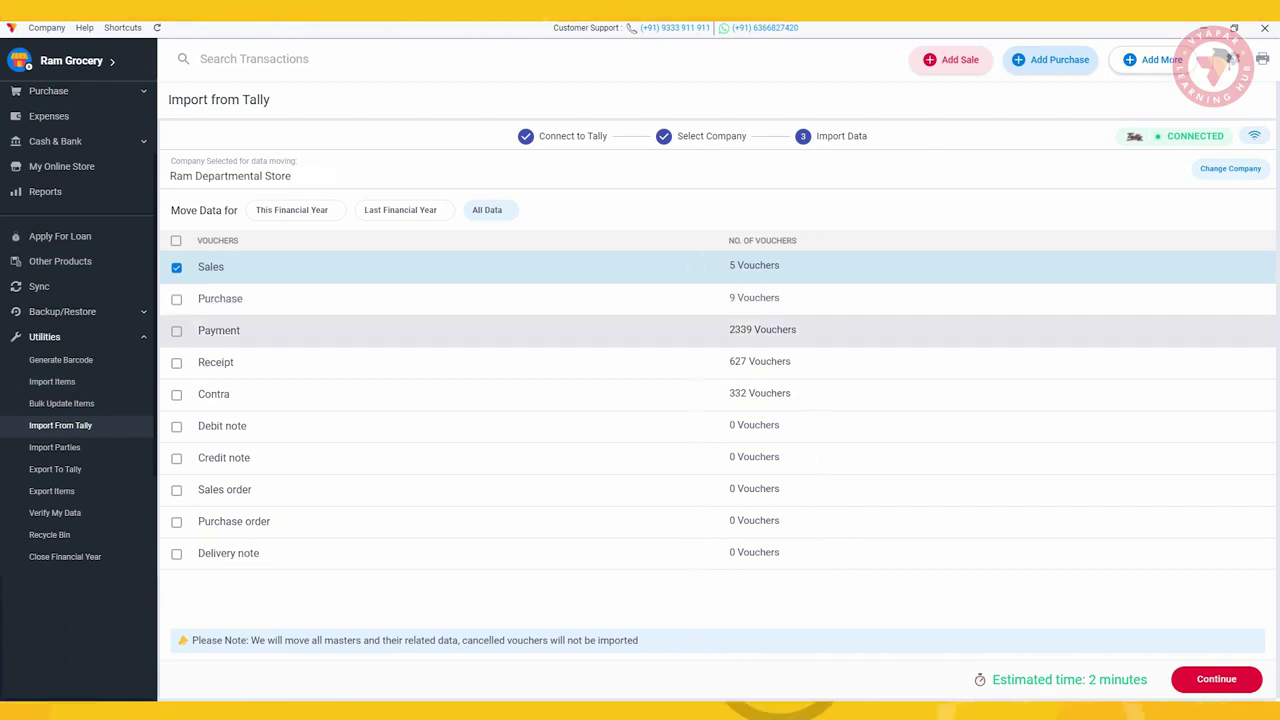
left_click(177, 331)
left_click(177, 363)
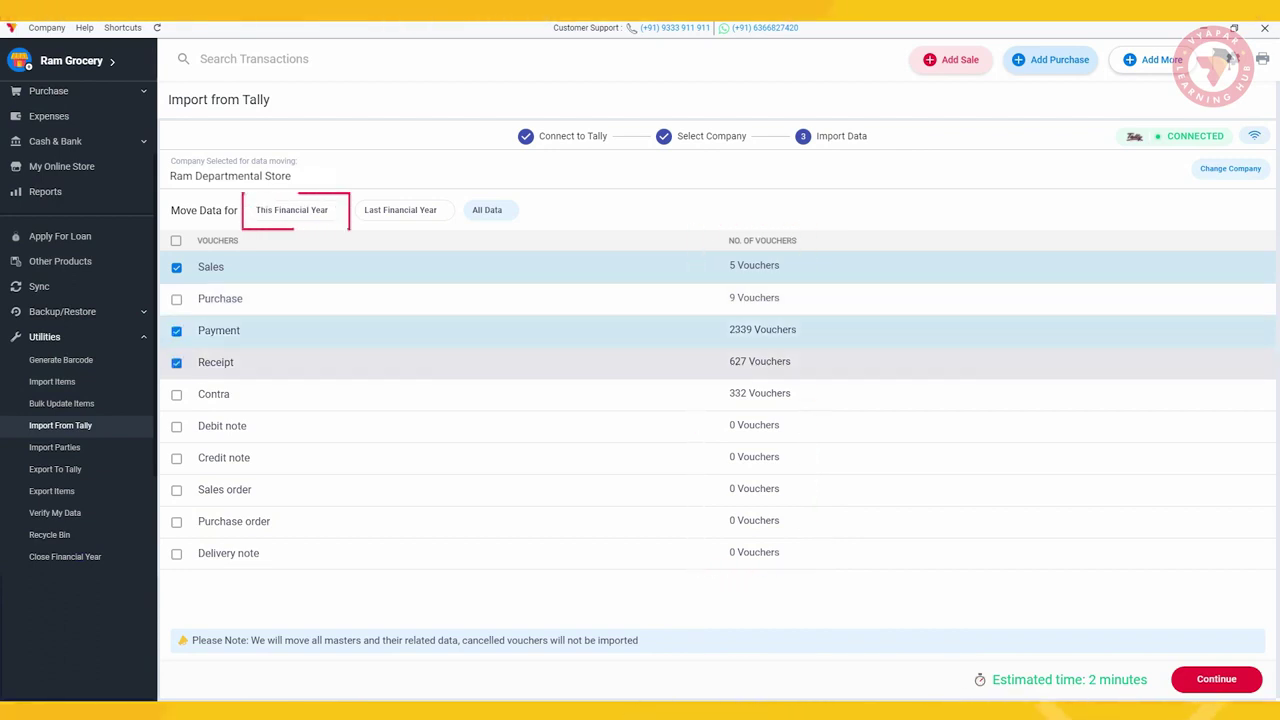
left_click(176, 241)
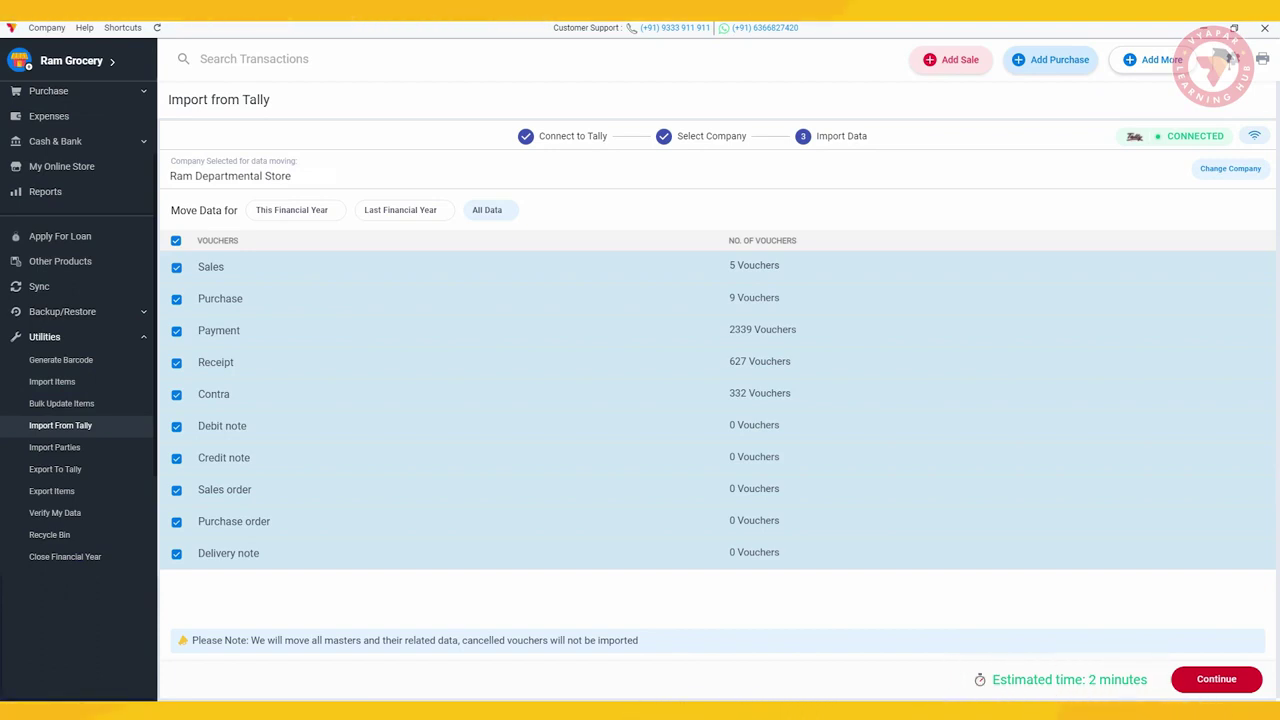
left_click(1217, 679)
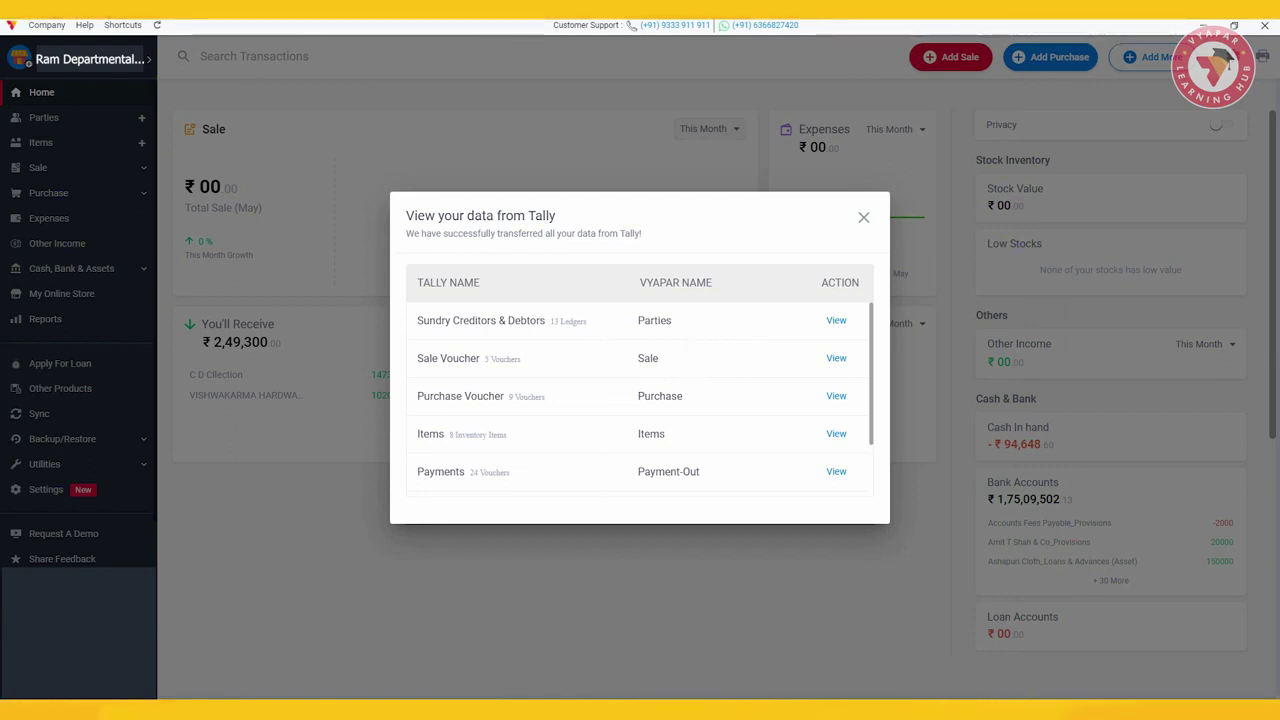
Step: Review the data imported from Tally, covering the sale vouchers, the parties and the sale invoices
left_click(836, 358)
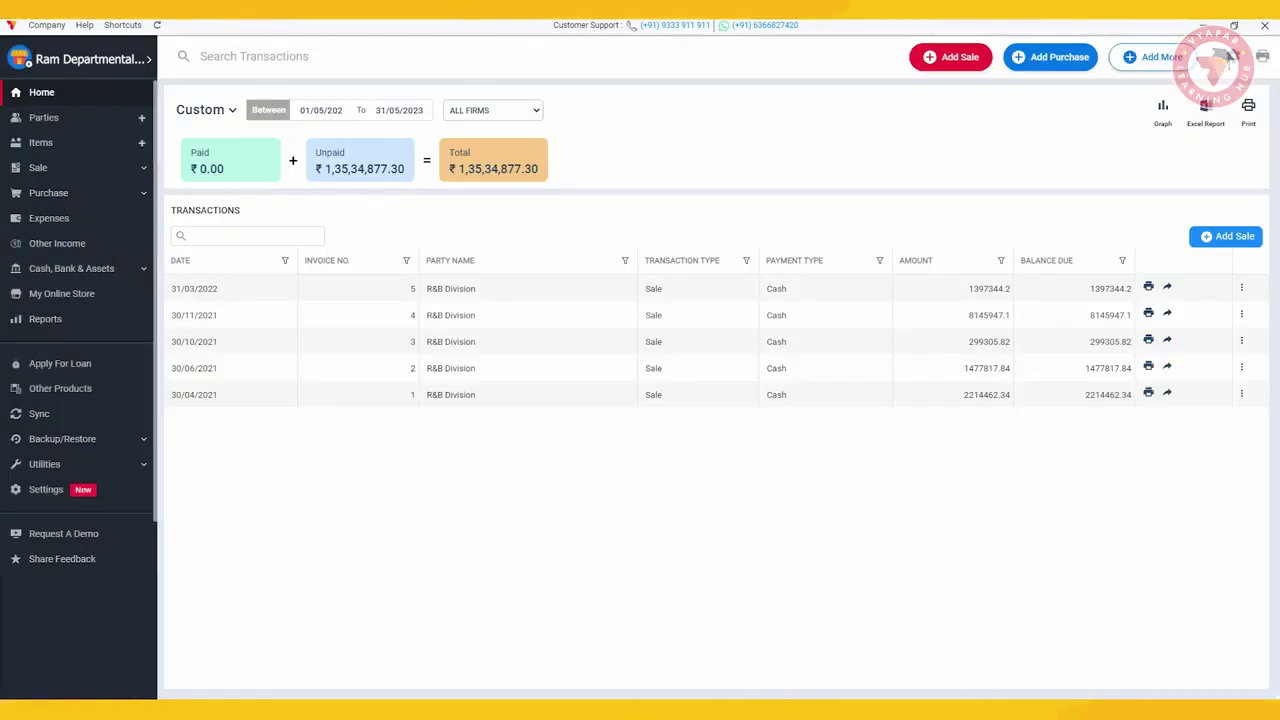
left_click(42, 92)
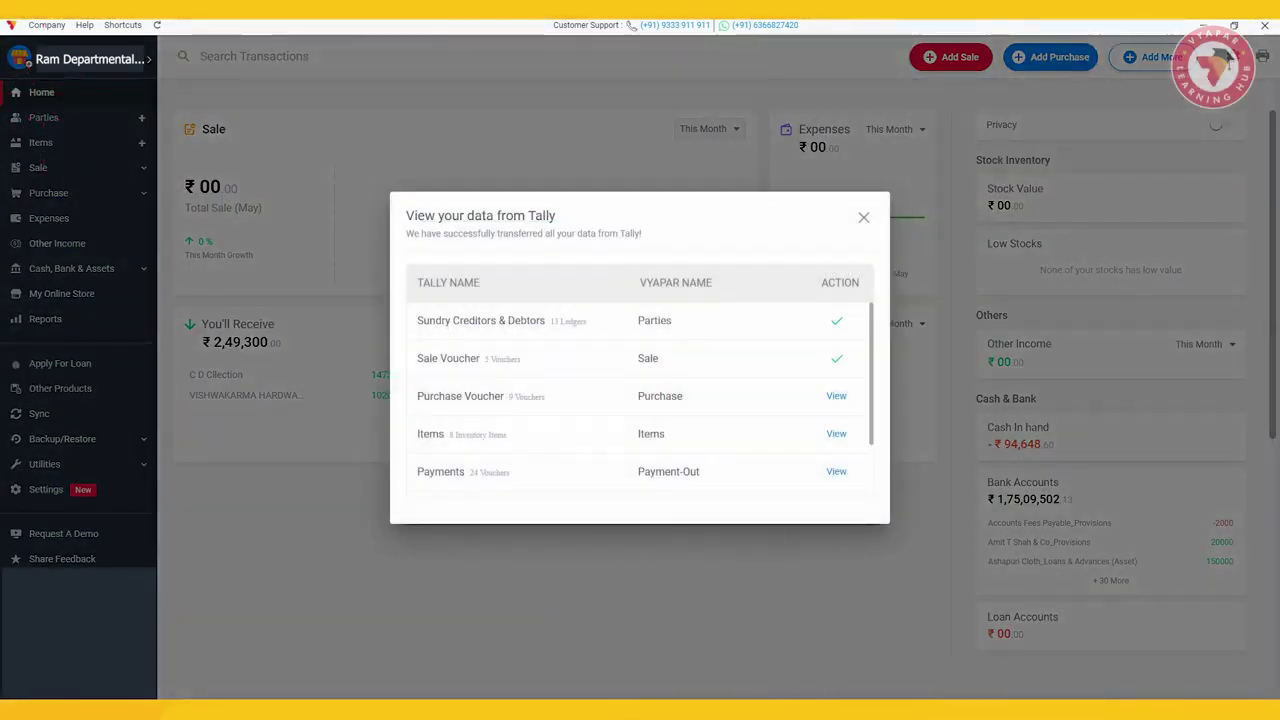
left_click(43, 117)
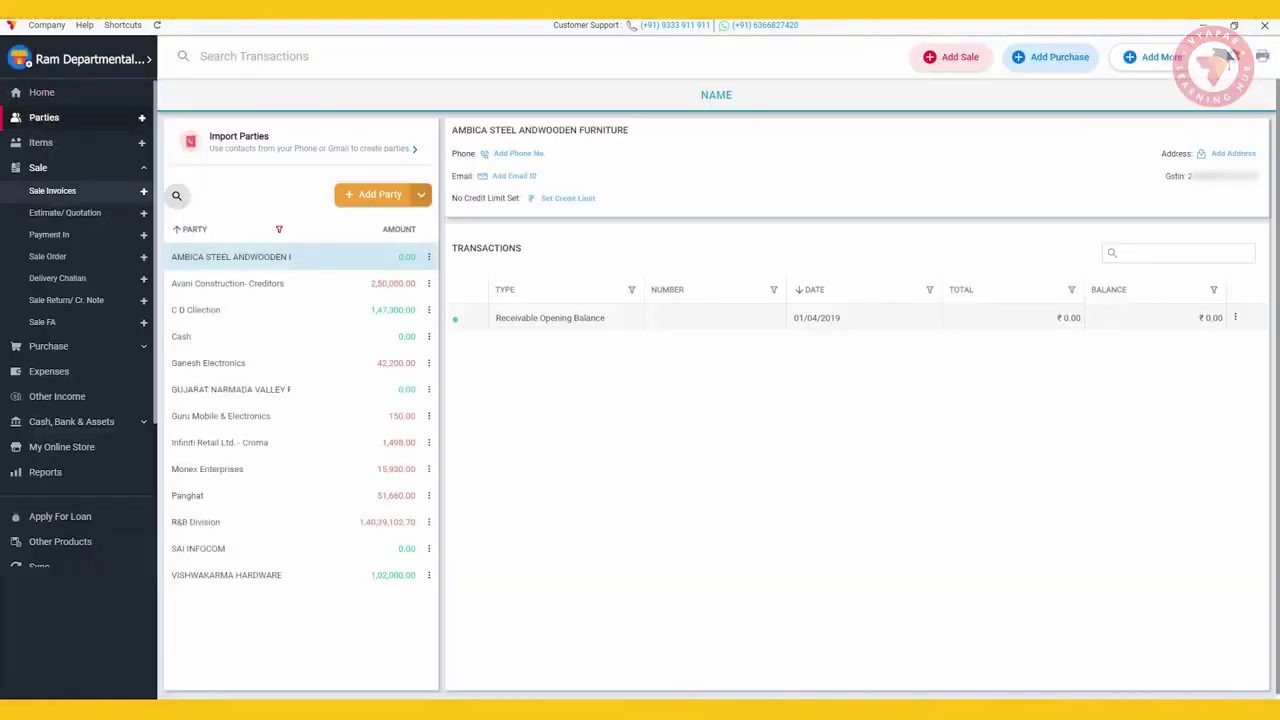
left_click(52, 191)
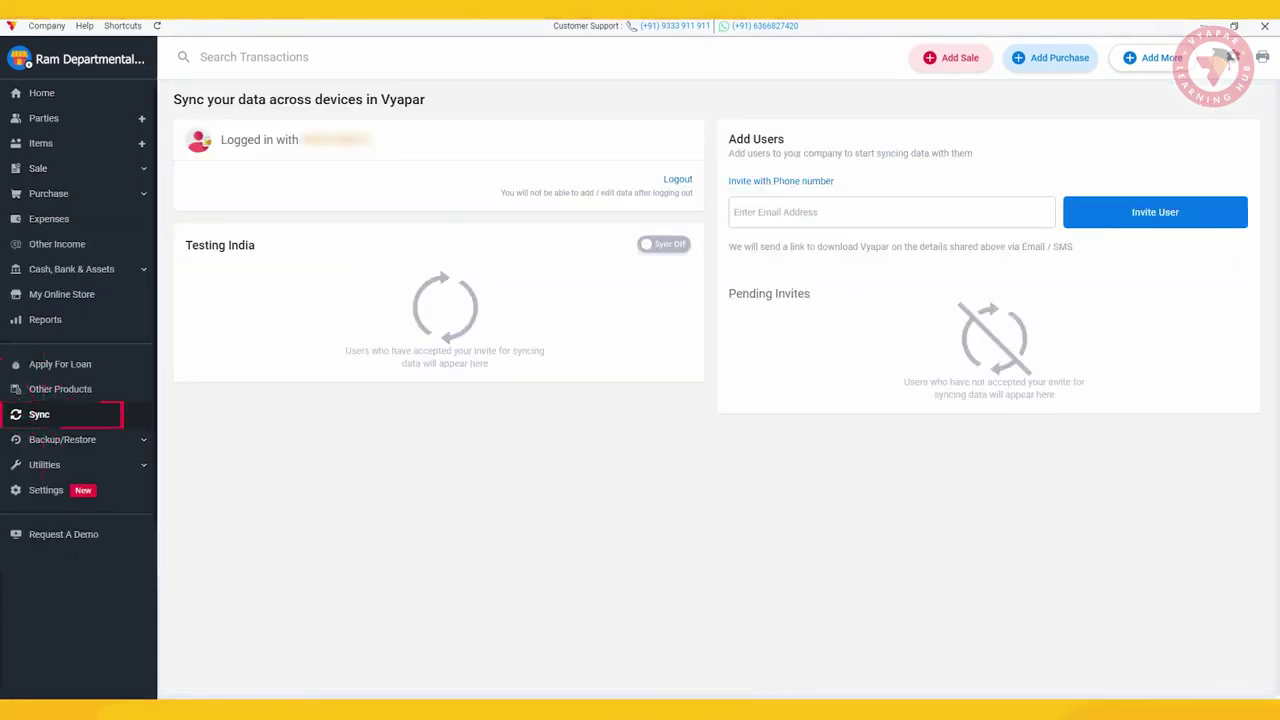
Step: Turn on sync for Testing India and open the synced company in the Vyapar mobile app
left_click(663, 244)
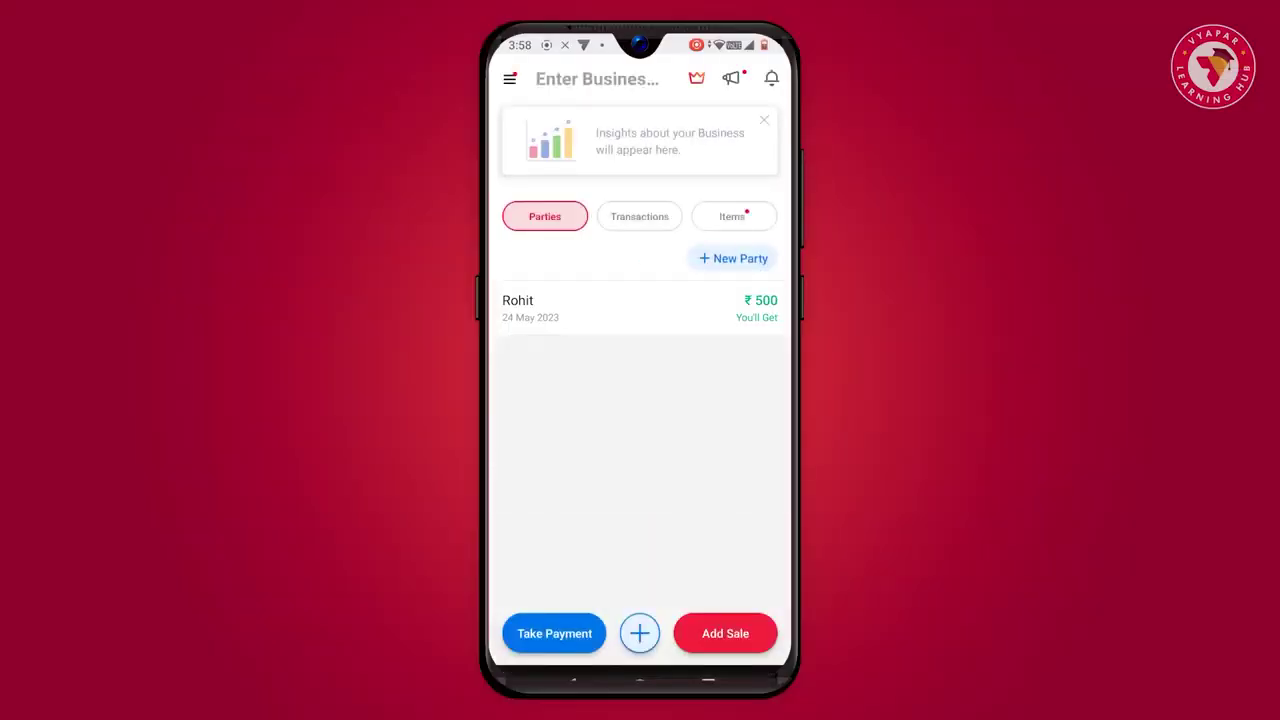
left_click(510, 79)
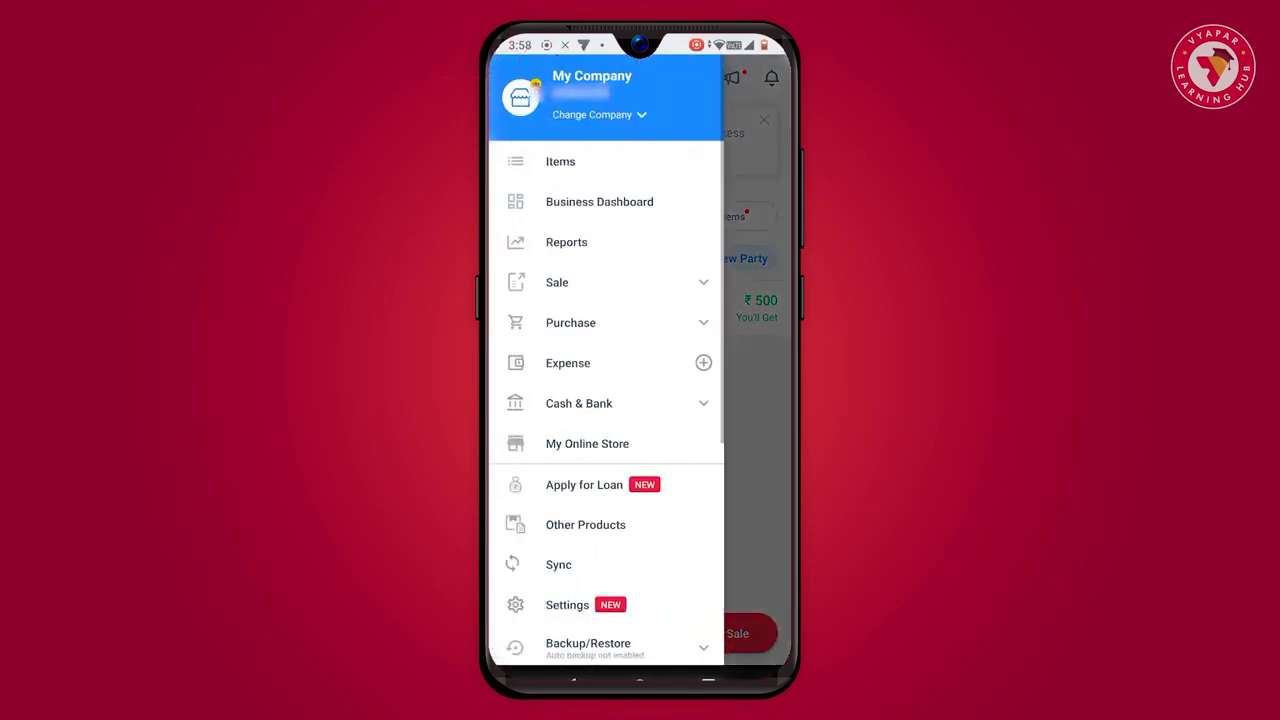
left_click(597, 114)
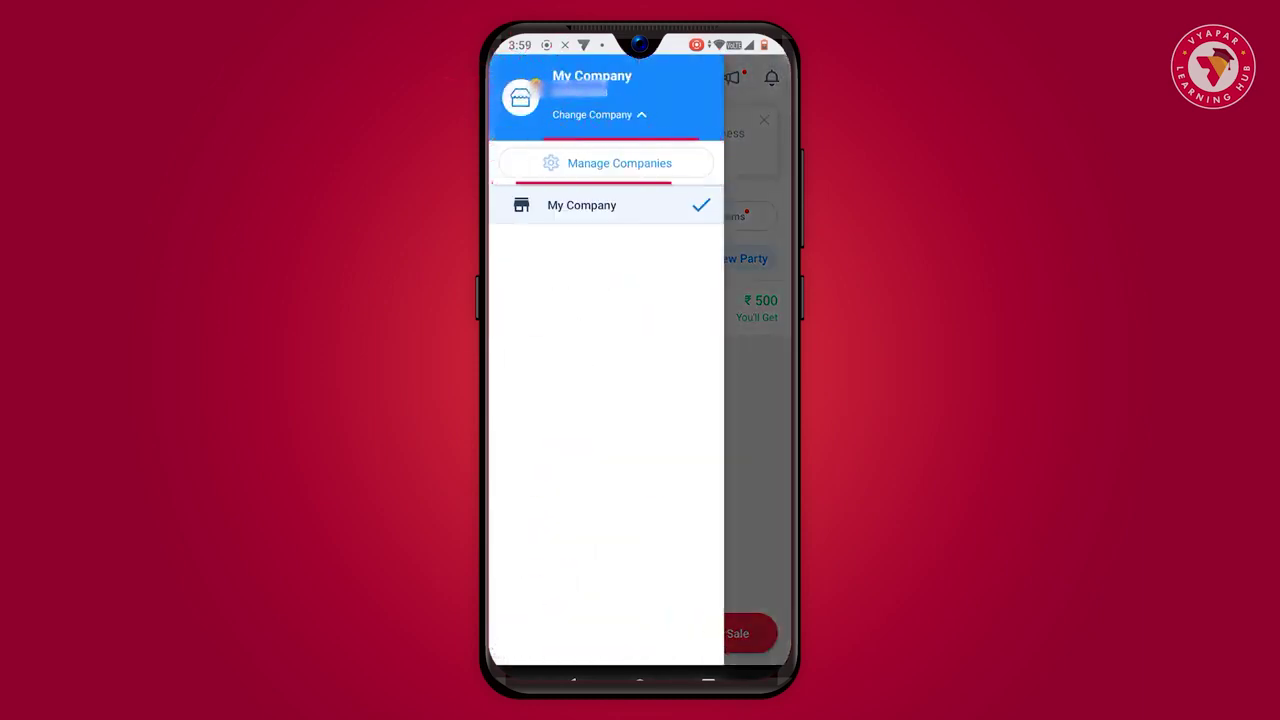
left_click(619, 163)
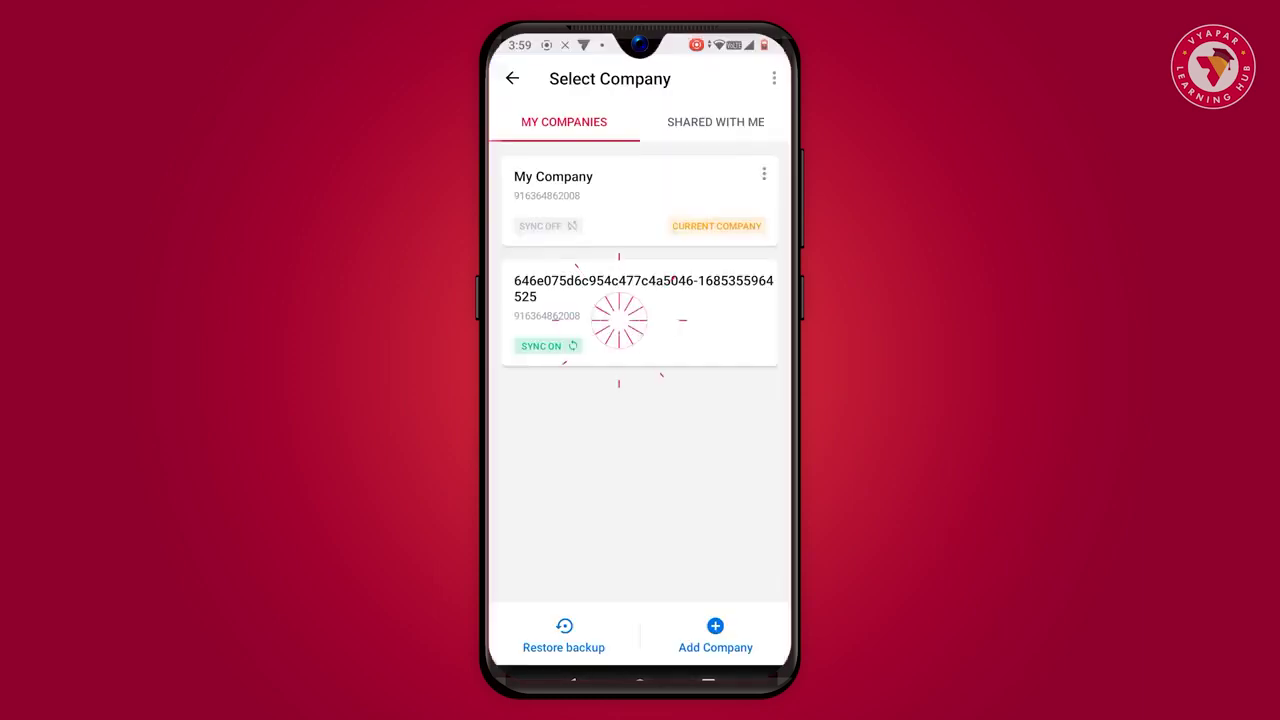
left_click(619, 320)
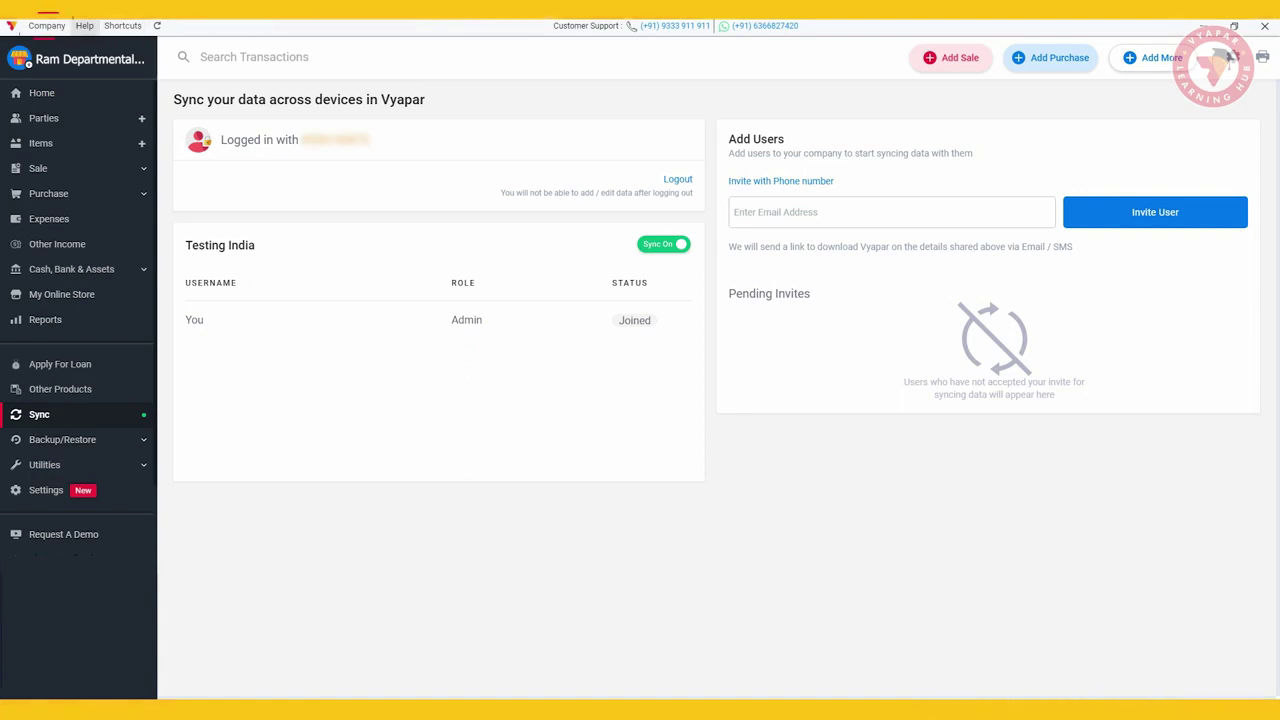
Step: Return to desktop Vyapar and view the list of companies created by this account
left_click(46, 25)
left_click(80, 49)
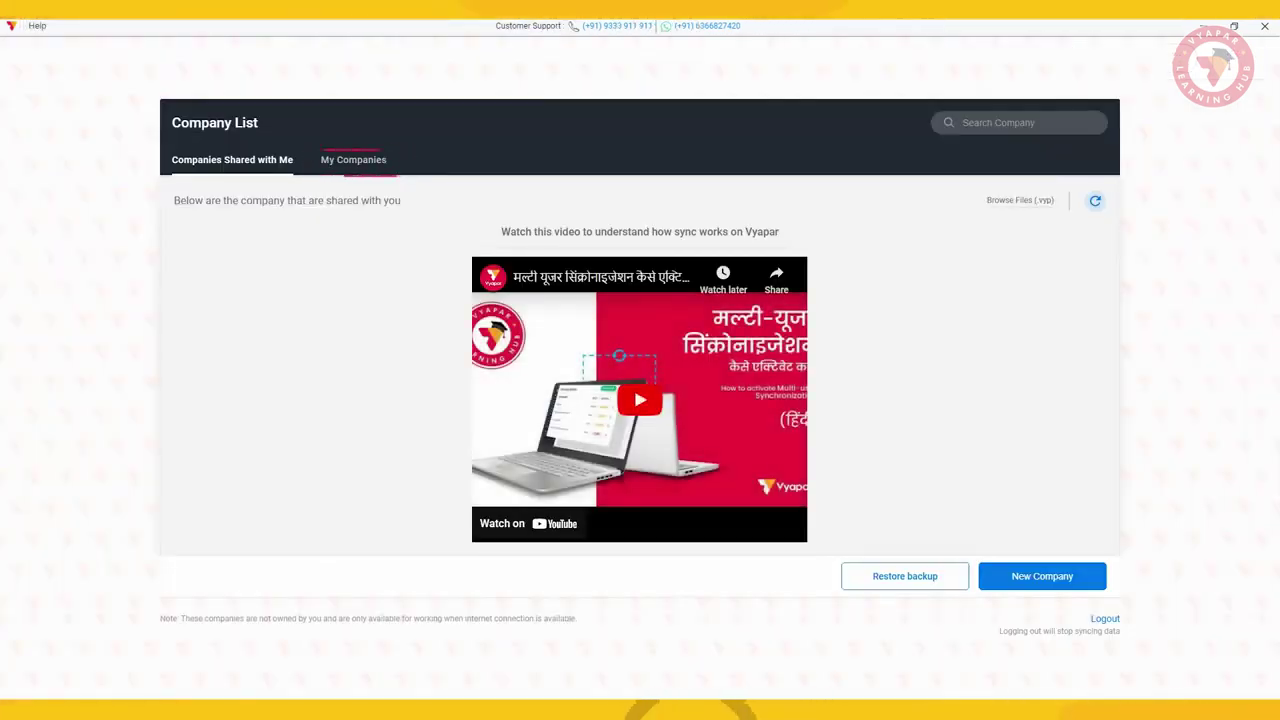
left_click(353, 159)
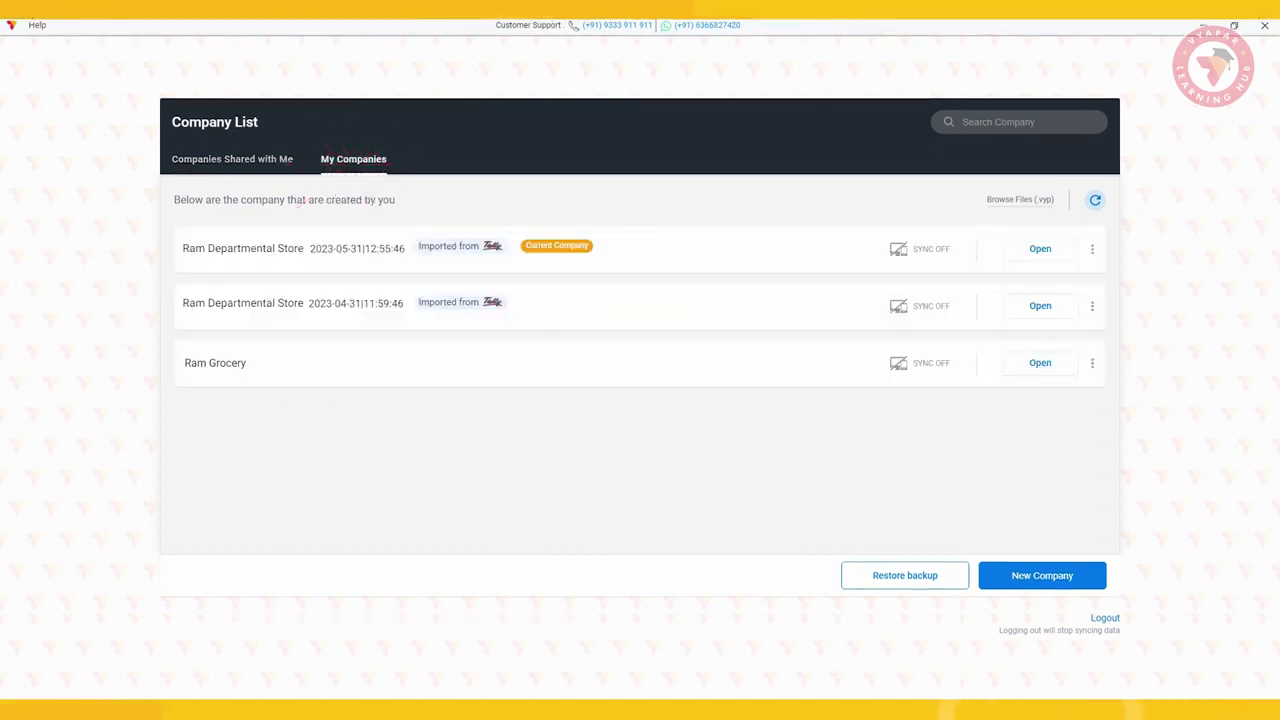